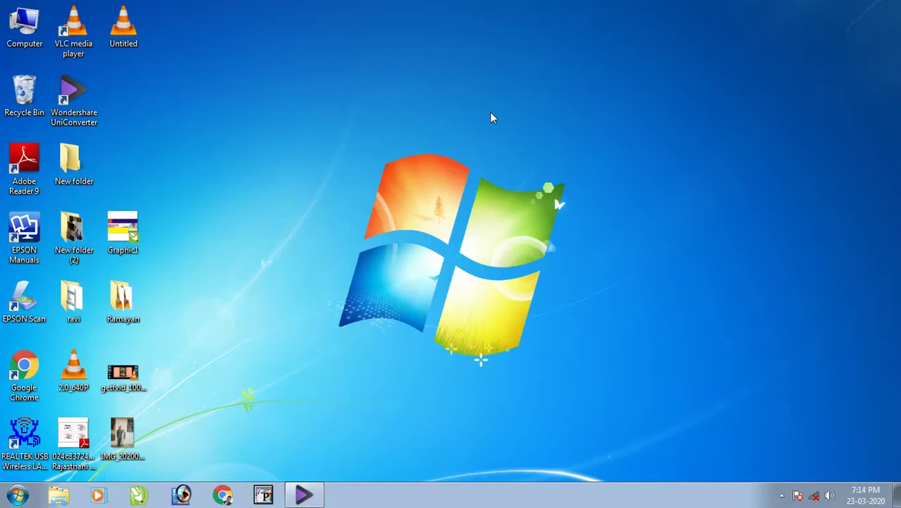
- Search 'excel' from the Windows 7 Start menu and launch Microsoft Office Excel 2007
{"action": "left_click", "coordinate": [18, 495]}
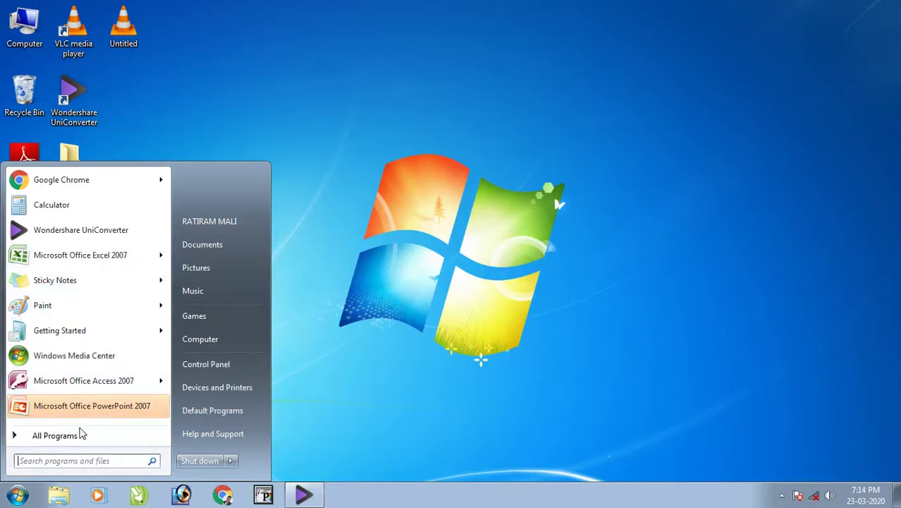
{"action": "left_click", "coordinate": [54, 436]}
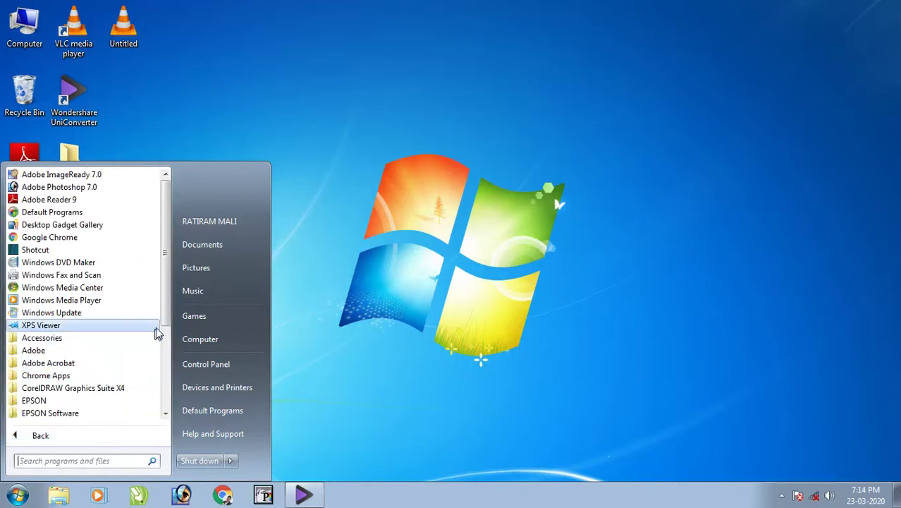
{"action": "left_click_drag", "start_coordinate": [169, 320], "coordinate": [162, 365]}
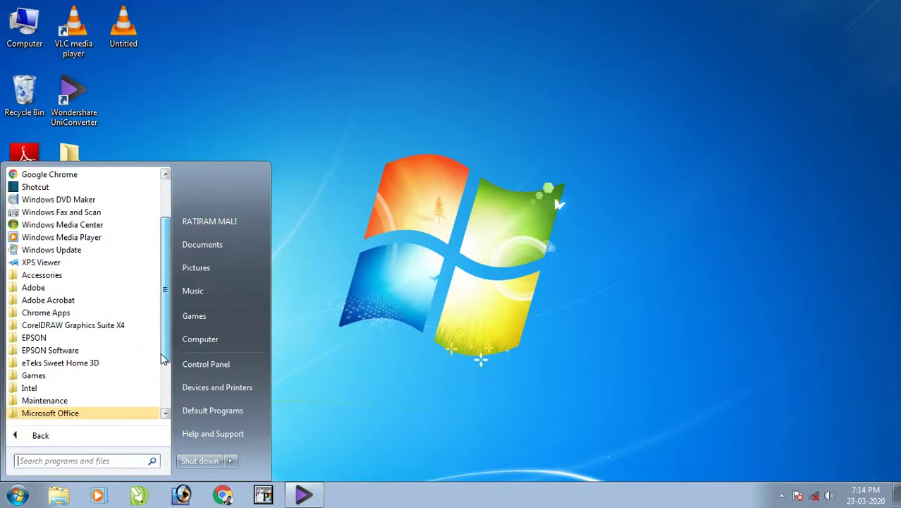
{"action": "left_click", "coordinate": [44, 400]}
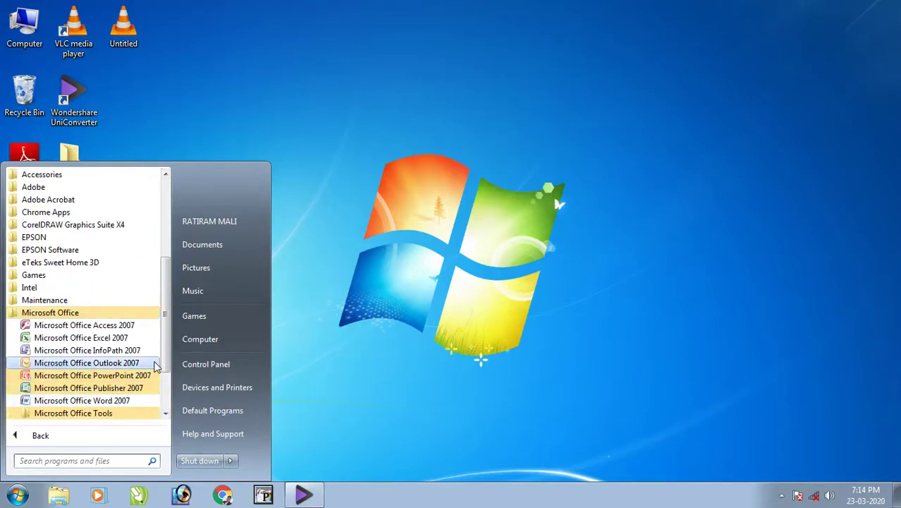
{"action": "scroll", "coordinate": [169, 356], "scroll_direction": "down", "scroll_amount": 1}
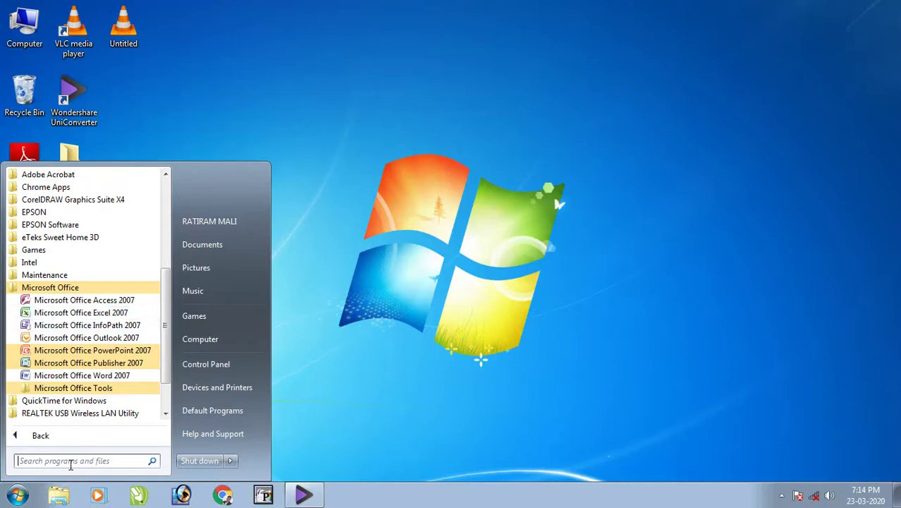
{"action": "type", "text": "ex"}
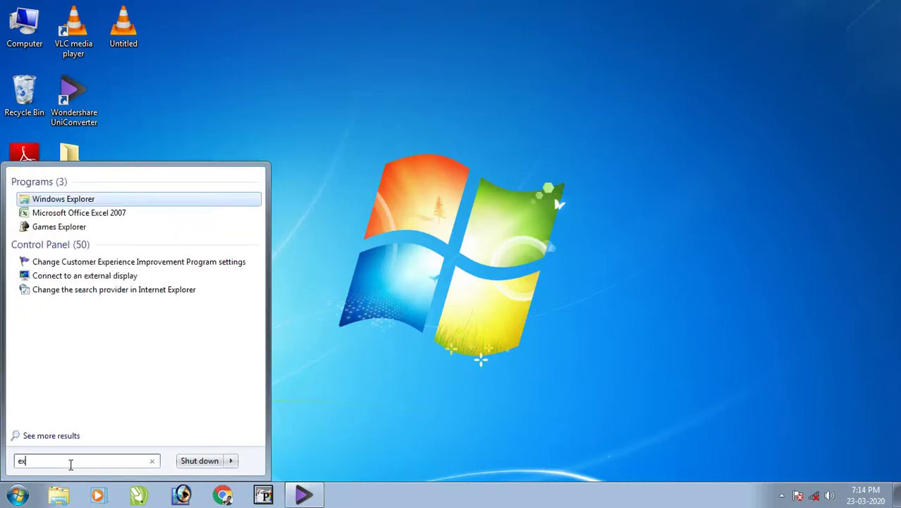
{"action": "type", "text": "cel"}
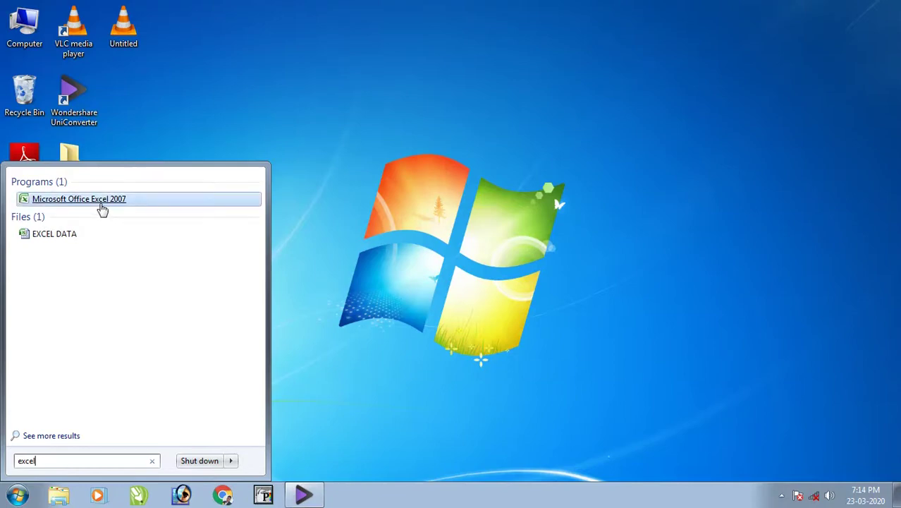
{"action": "left_click", "coordinate": [102, 208]}
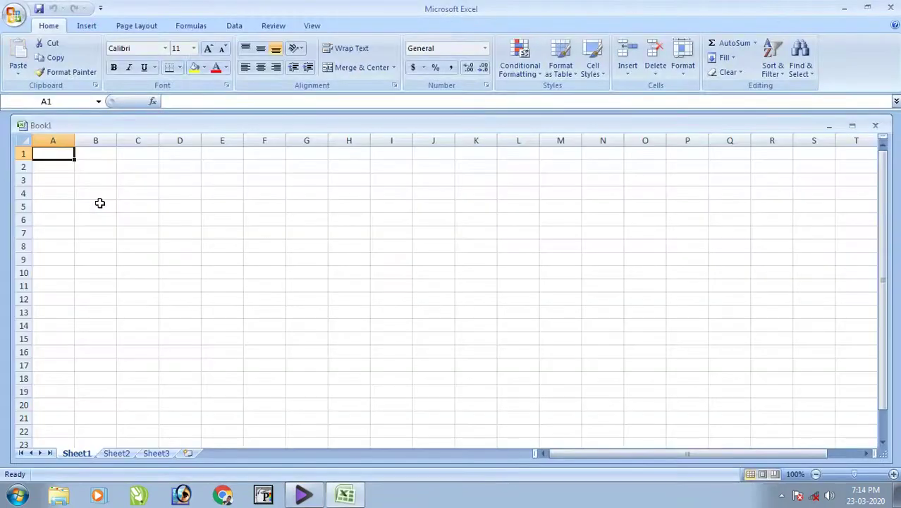
- Maximize the Book1 workbook window so it fills the Excel window
{"action": "left_click", "coordinate": [852, 125]}
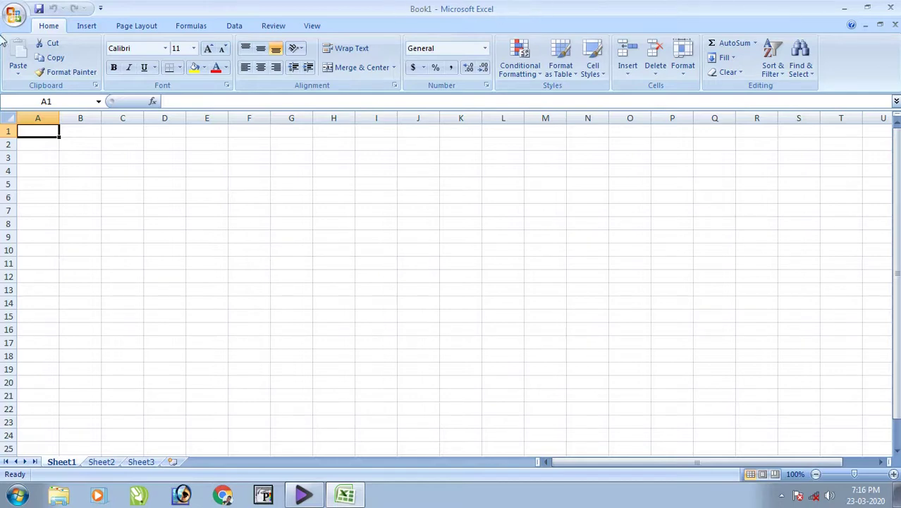
{"action": "left_click", "coordinate": [865, 10]}
{"action": "left_click", "coordinate": [735, 110]}
{"action": "left_click", "coordinate": [169, 112]}
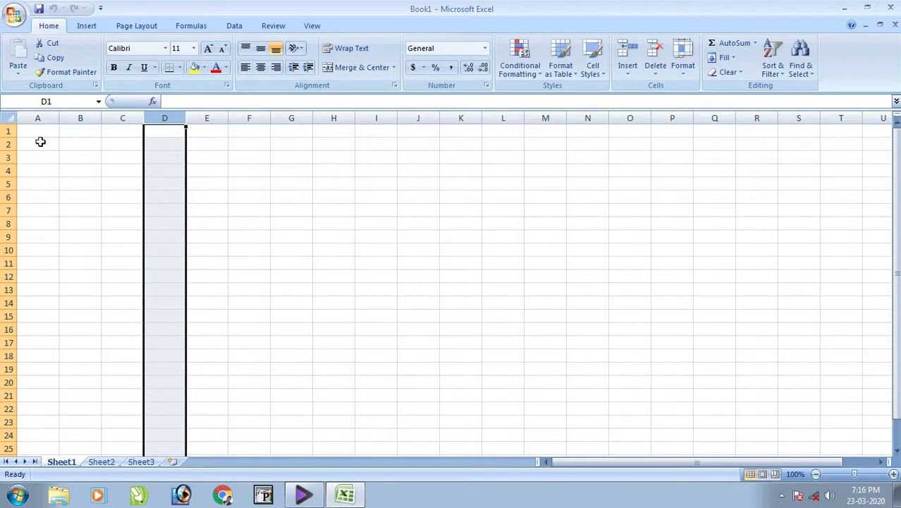
{"action": "left_click", "coordinate": [10, 144]}
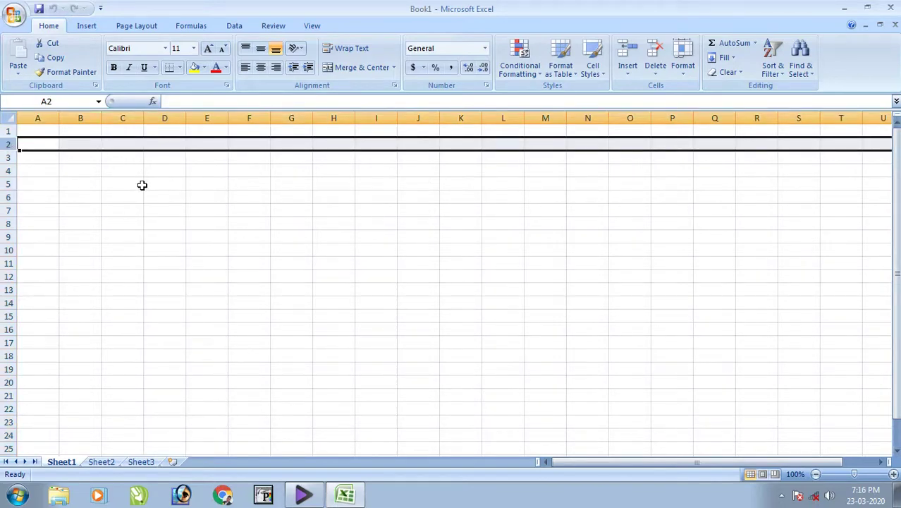
{"action": "left_click", "coordinate": [125, 158]}
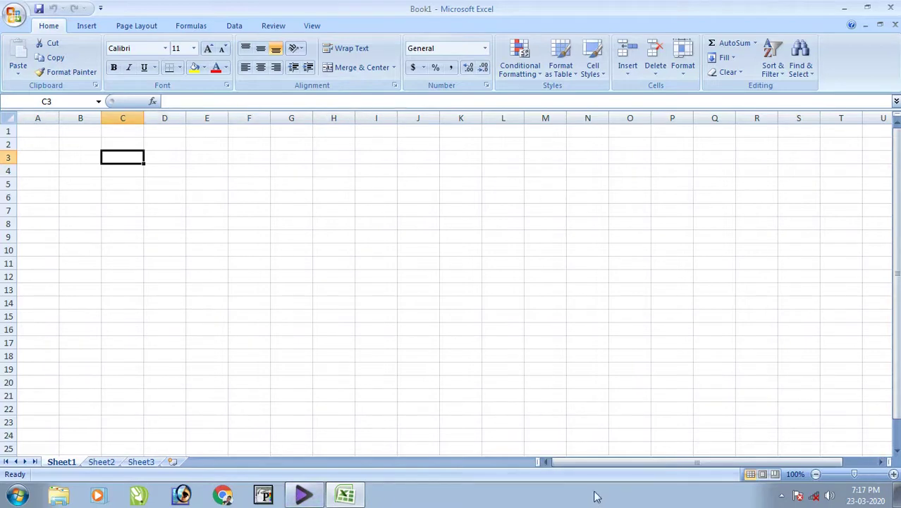
{"action": "left_click_drag", "start_coordinate": [583, 467], "coordinate": [623, 468]}
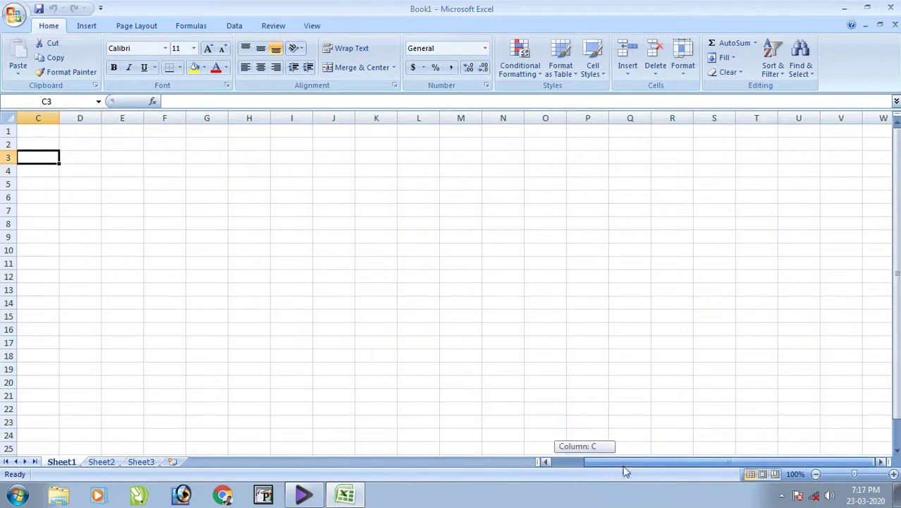
- Scroll Sheet1 to the right to bring columns up to AF into view
{"action": "left_click", "coordinate": [881, 461]}
{"action": "left_click", "coordinate": [881, 462]}
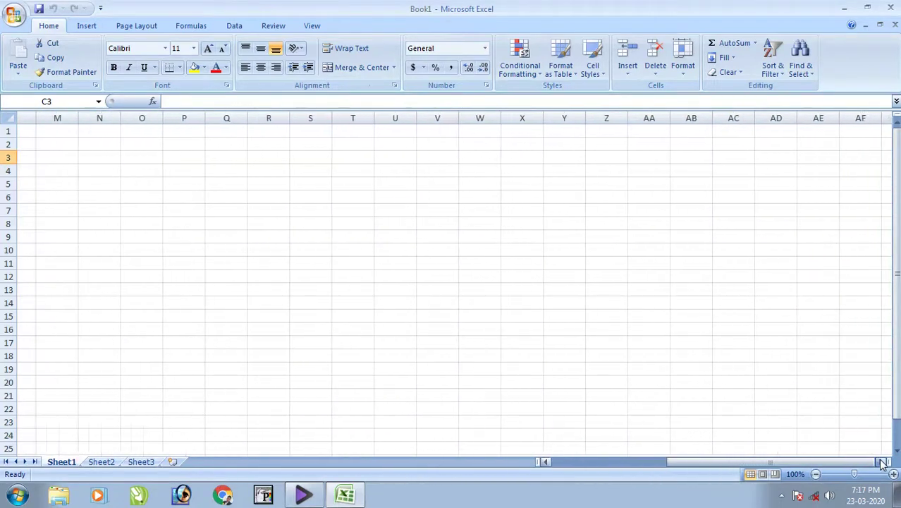
{"action": "left_click_drag", "start_coordinate": [839, 462], "coordinate": [627, 467]}
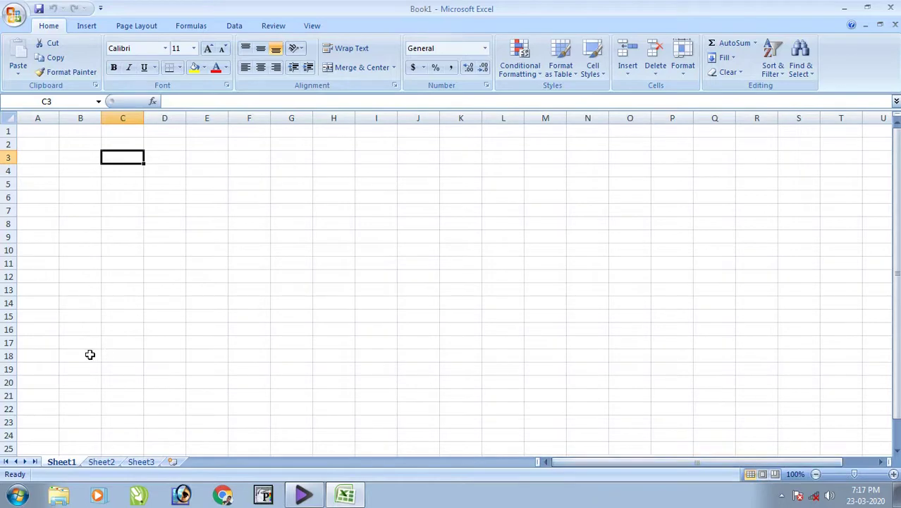
- Scroll down through the rows and back up, then adjust the zoom slider
{"action": "scroll", "coordinate": [10, 169], "scroll_direction": "down", "scroll_amount": 5}
{"action": "scroll", "coordinate": [10, 197], "scroll_direction": "up", "scroll_amount": 5}
{"action": "scroll", "coordinate": [9, 197], "scroll_direction": "down", "scroll_amount": 6}
{"action": "scroll", "coordinate": [9, 197], "scroll_direction": "down", "scroll_amount": 8}
{"action": "scroll", "coordinate": [9, 197], "scroll_direction": "down", "scroll_amount": 7}
{"action": "scroll", "coordinate": [9, 197], "scroll_direction": "down", "scroll_amount": 10}
{"action": "scroll", "coordinate": [9, 196], "scroll_direction": "down", "scroll_amount": 7}
{"action": "scroll", "coordinate": [9, 197], "scroll_direction": "down", "scroll_amount": 12}
{"action": "scroll", "coordinate": [9, 197], "scroll_direction": "down", "scroll_amount": 11}
{"action": "scroll", "coordinate": [8, 200], "scroll_direction": "down", "scroll_amount": 7}
{"action": "scroll", "coordinate": [10, 201], "scroll_direction": "up", "scroll_amount": 8}
{"action": "scroll", "coordinate": [10, 202], "scroll_direction": "up", "scroll_amount": 14}
{"action": "scroll", "coordinate": [11, 202], "scroll_direction": "up", "scroll_amount": 16}
{"action": "scroll", "coordinate": [11, 202], "scroll_direction": "up", "scroll_amount": 10}
{"action": "scroll", "coordinate": [10, 202], "scroll_direction": "up", "scroll_amount": 9}
{"action": "scroll", "coordinate": [11, 202], "scroll_direction": "up", "scroll_amount": 6}
{"action": "scroll", "coordinate": [10, 202], "scroll_direction": "up", "scroll_amount": 5}
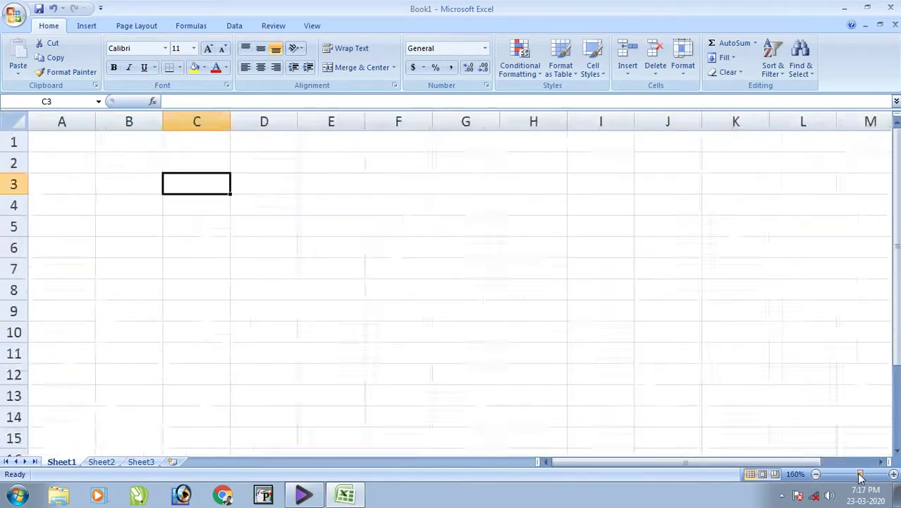
{"action": "left_click_drag", "start_coordinate": [854, 477], "coordinate": [837, 474]}
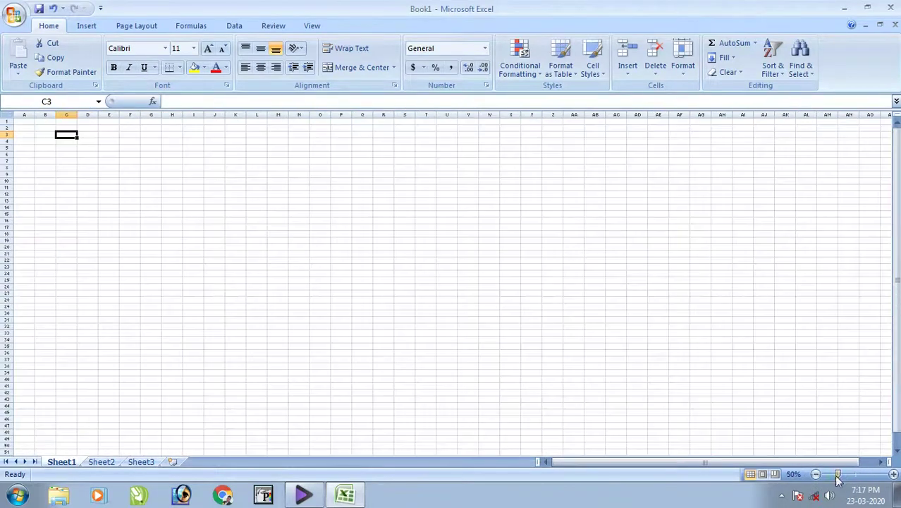
- Try Page Layout view, then Page Break Preview, turning off its welcome notice for good
{"action": "left_click", "coordinate": [763, 474]}
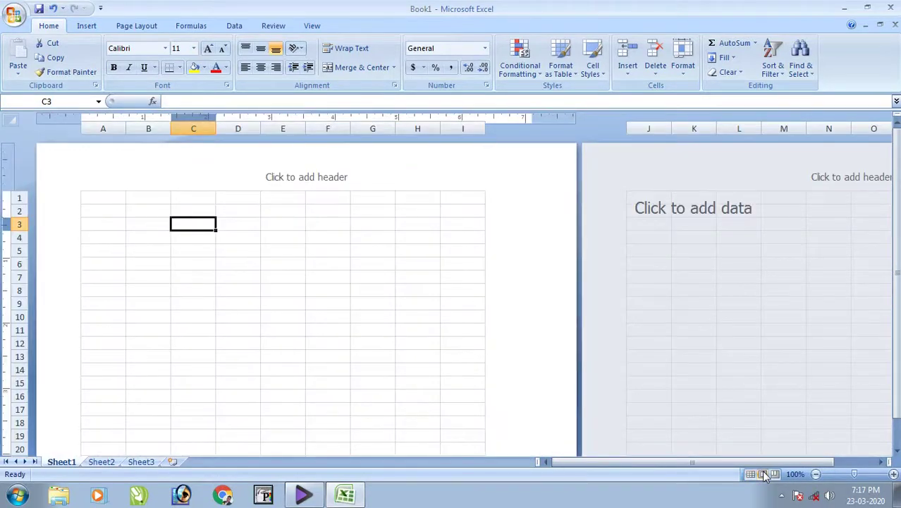
{"action": "left_click", "coordinate": [773, 474]}
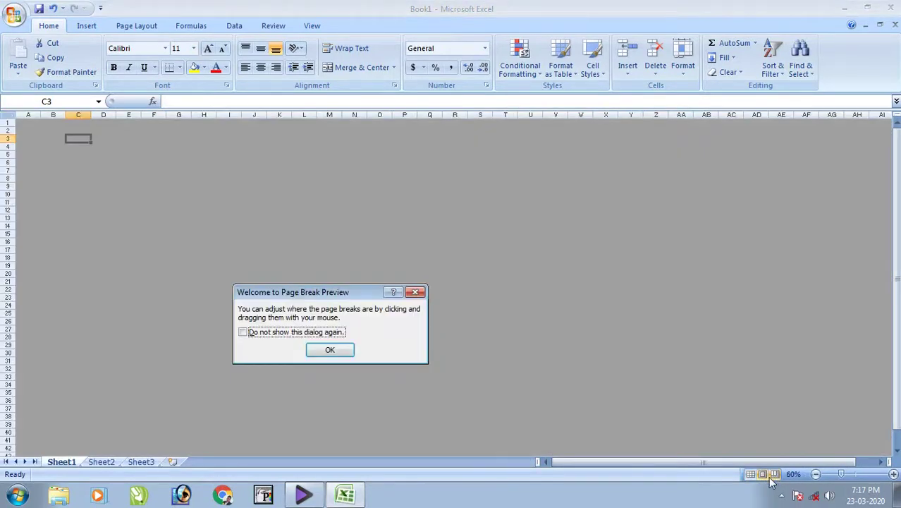
{"action": "left_click", "coordinate": [243, 331]}
{"action": "left_click", "coordinate": [338, 349]}
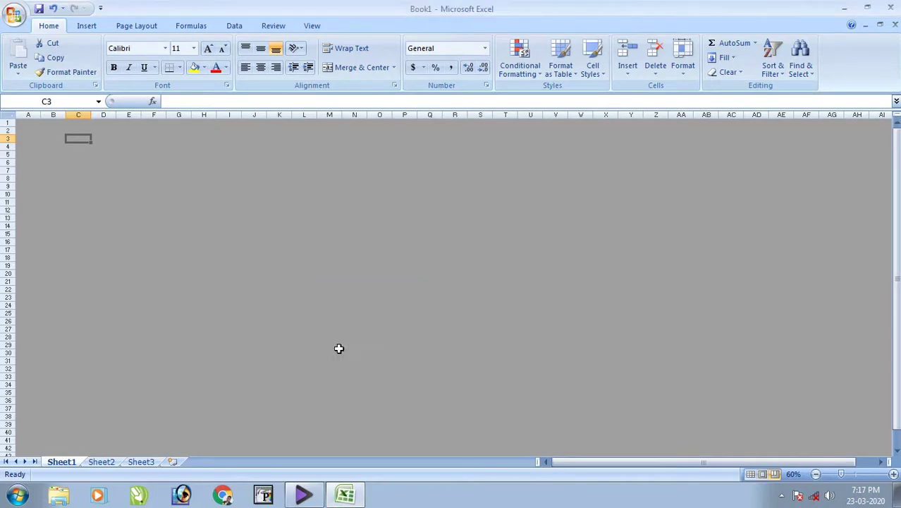
- Return to Normal view at 100% zoom and switch to Sheet3 by way of Sheet2
{"action": "left_click", "coordinate": [751, 474]}
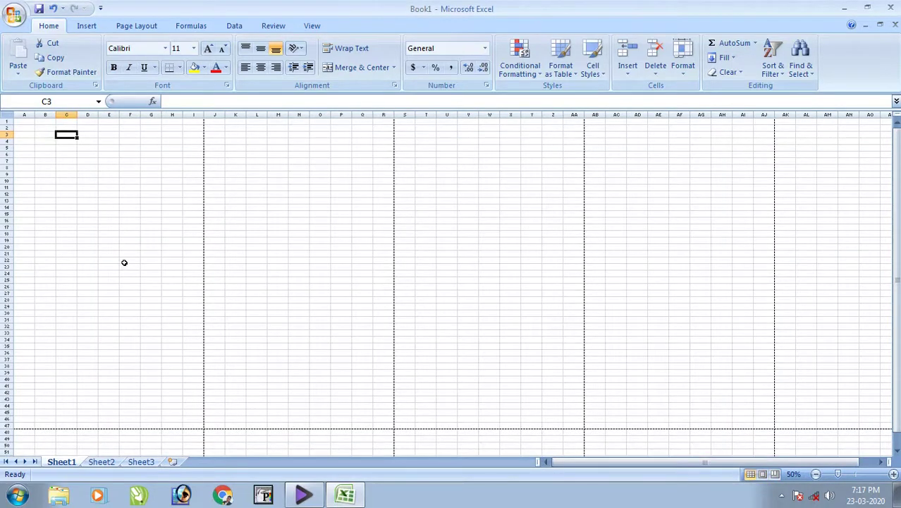
{"action": "scroll", "coordinate": [124, 262], "scroll_direction": "up", "scroll_amount": 3}
{"action": "scroll", "coordinate": [124, 262], "scroll_direction": "up", "scroll_amount": 1}
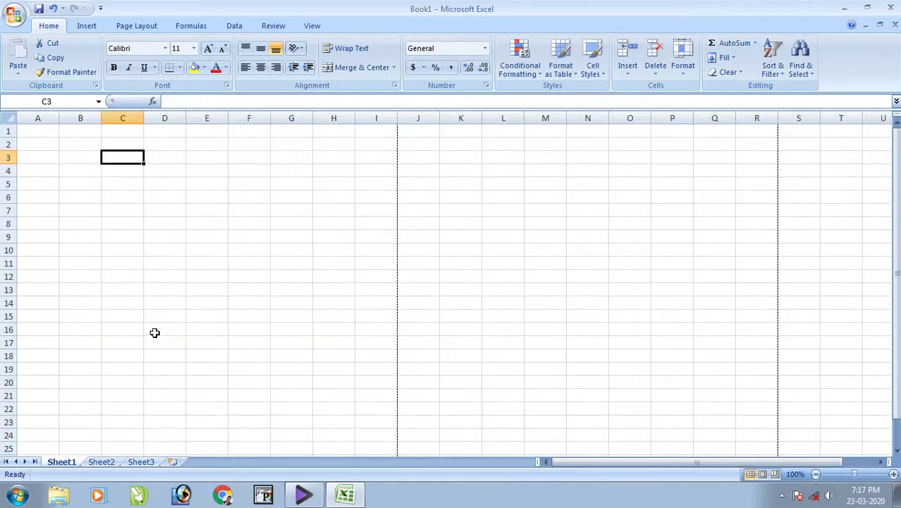
{"action": "left_click", "coordinate": [101, 463]}
{"action": "left_click", "coordinate": [137, 463]}
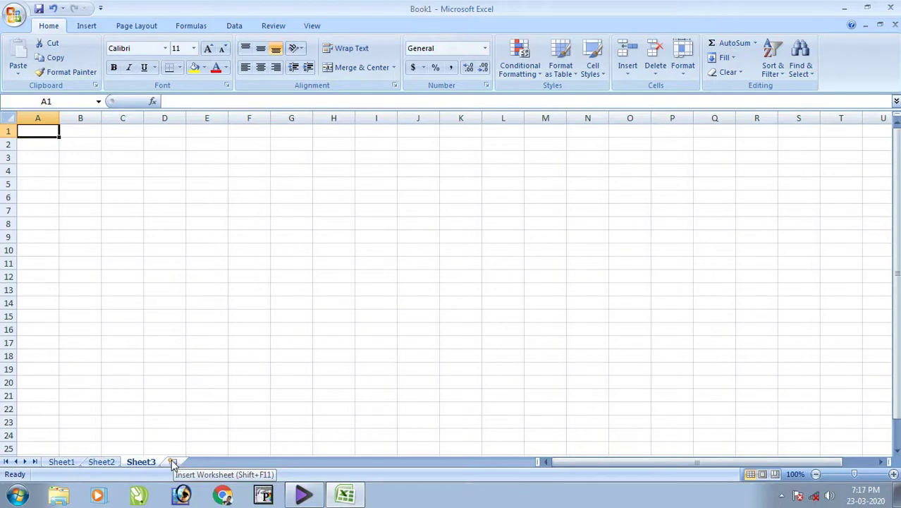
- Add worksheets Sheet4 and Sheet5, then type 'vxcv' in D13 and delete it again
{"action": "left_click", "coordinate": [172, 462]}
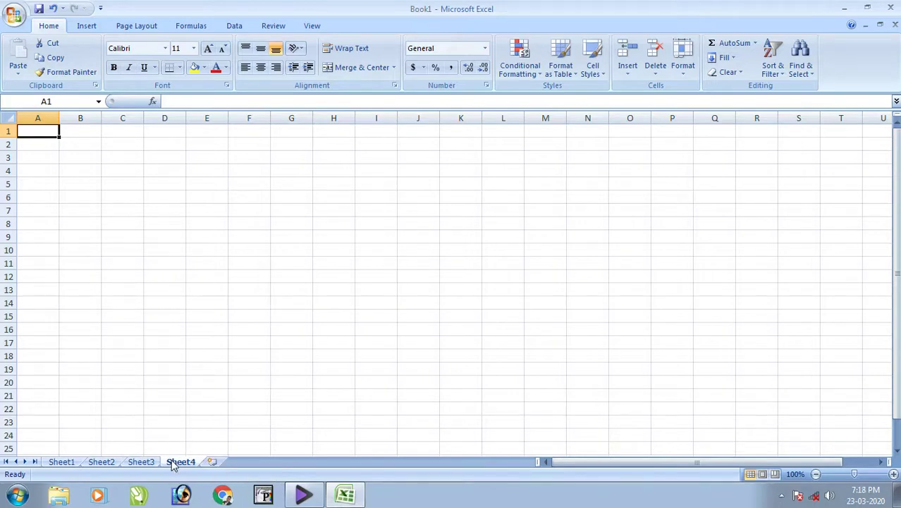
{"action": "left_click", "coordinate": [211, 462]}
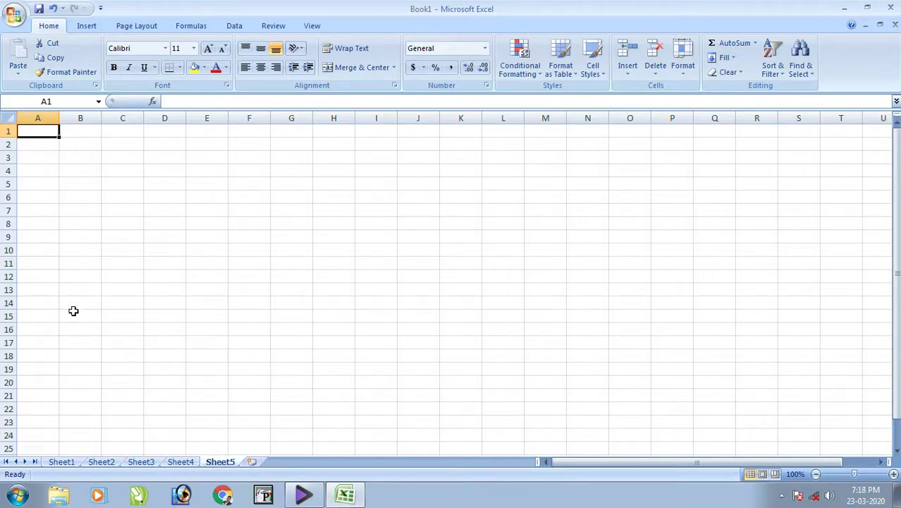
{"action": "left_click", "coordinate": [164, 290]}
{"action": "type", "text": "vxcv"}
{"action": "left_click", "coordinate": [381, 331]}
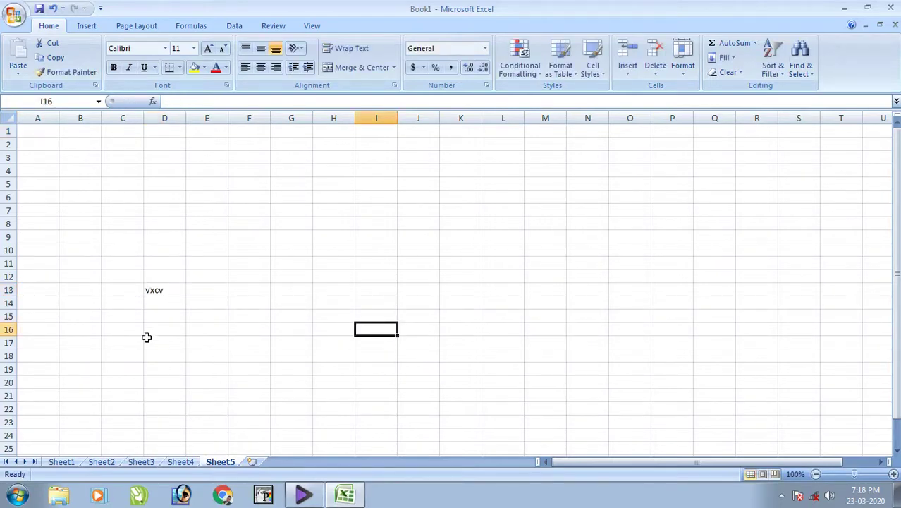
{"action": "left_click", "coordinate": [154, 289]}
{"action": "key", "text": "Delete"}
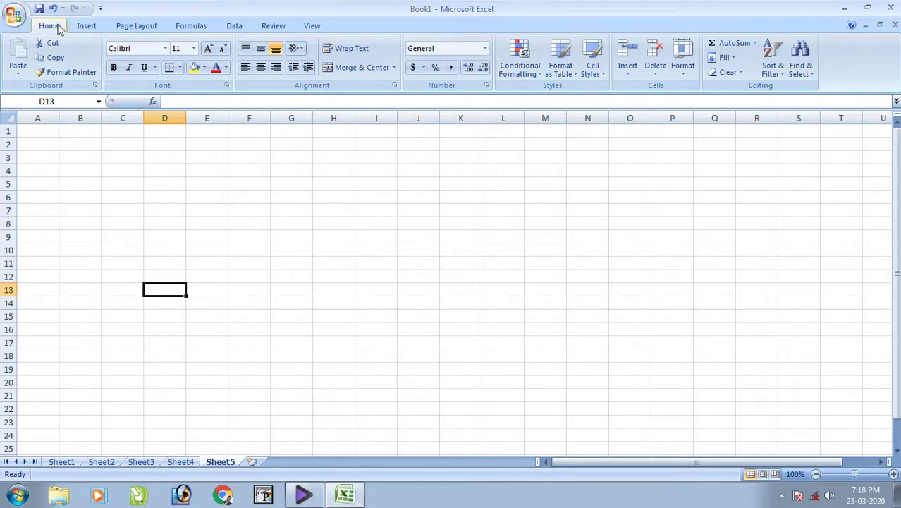
{"action": "left_click", "coordinate": [83, 26]}
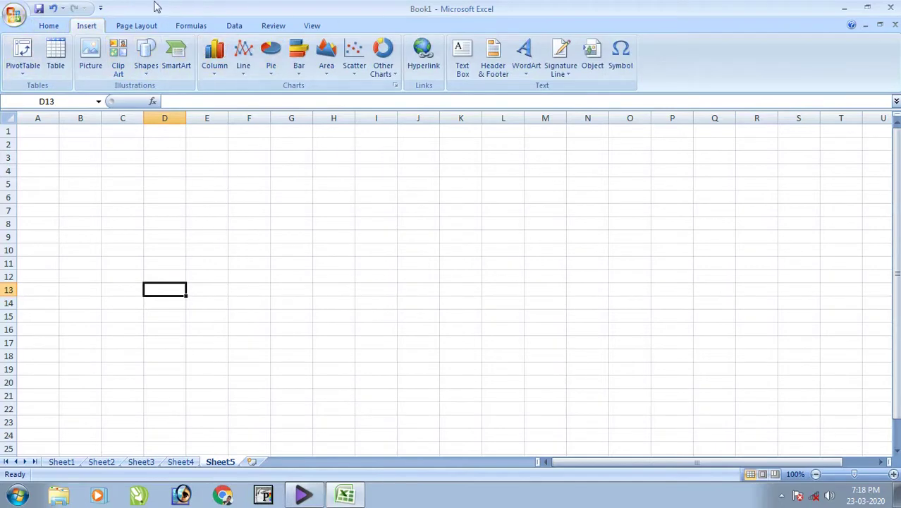
- Browse the Page Layout, Formulas, Data, Review and View tabs, then Home and Insert
{"action": "left_click", "coordinate": [133, 27]}
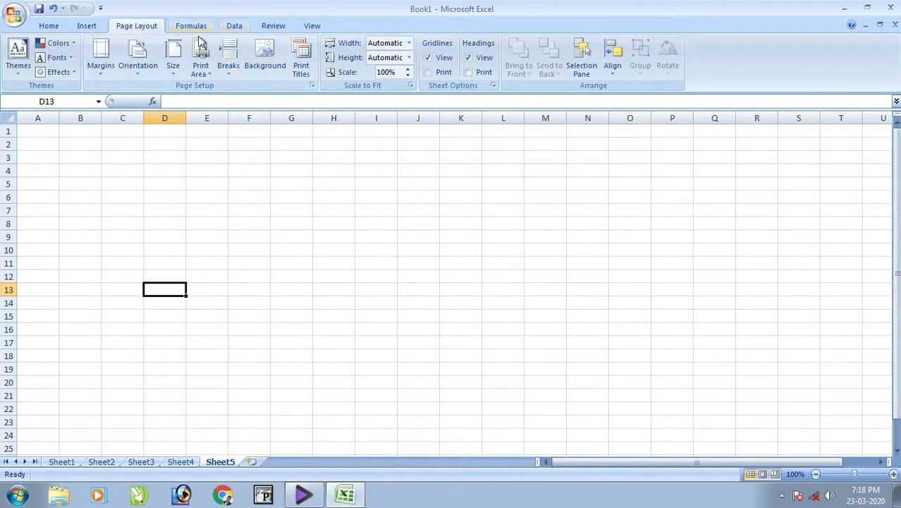
{"action": "left_click", "coordinate": [191, 26]}
{"action": "left_click", "coordinate": [234, 26]}
{"action": "left_click", "coordinate": [273, 26]}
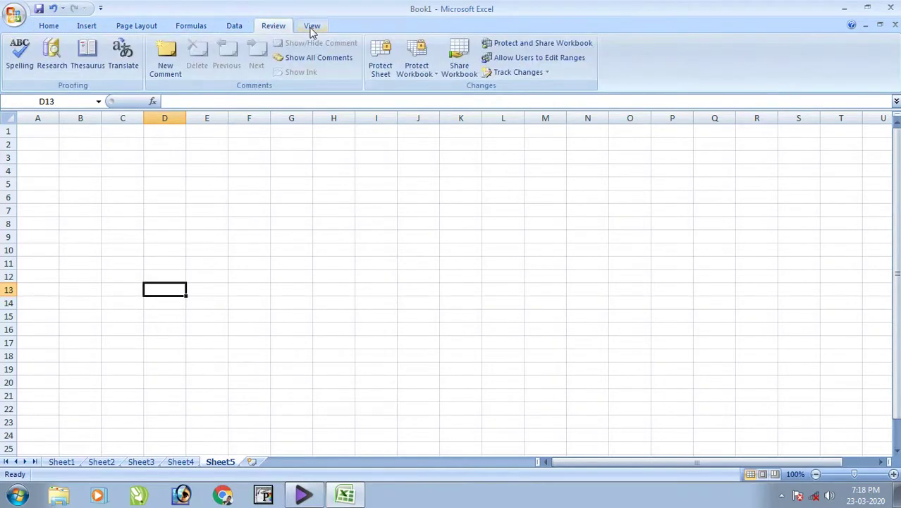
{"action": "left_click", "coordinate": [311, 27]}
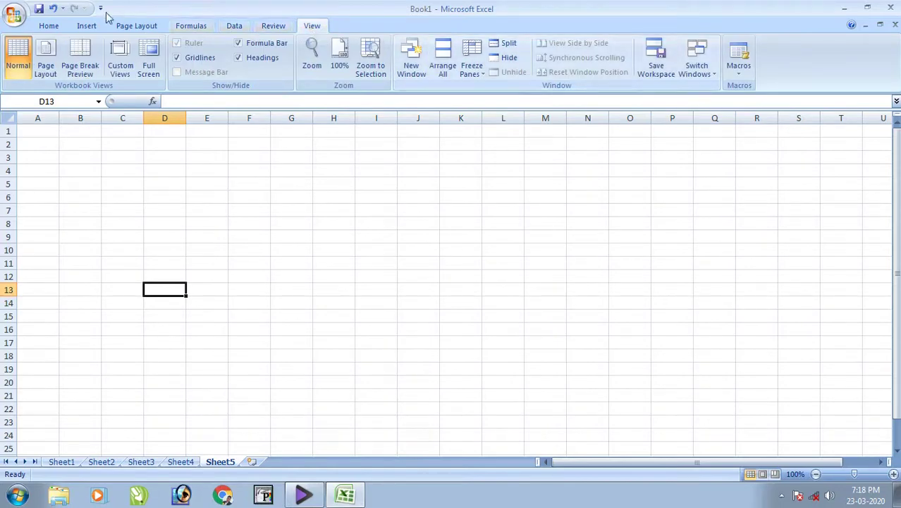
{"action": "left_click", "coordinate": [51, 26]}
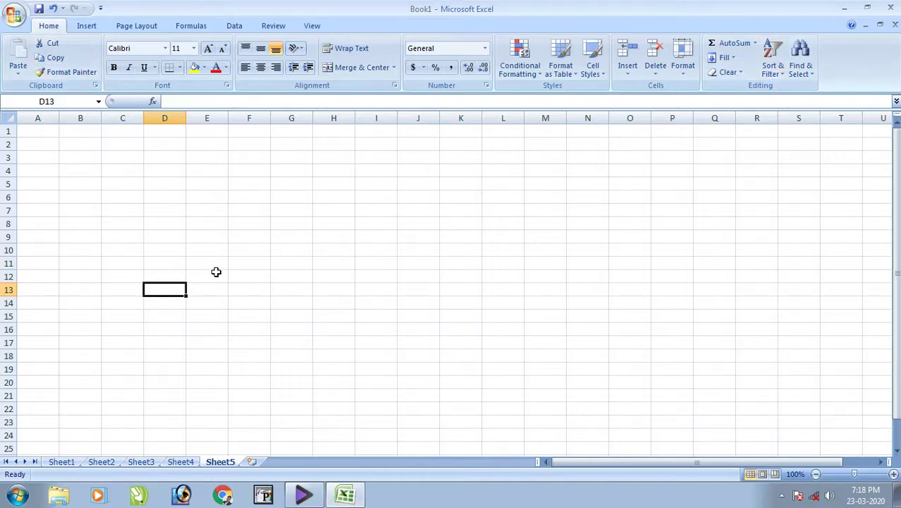
{"action": "left_click", "coordinate": [91, 27]}
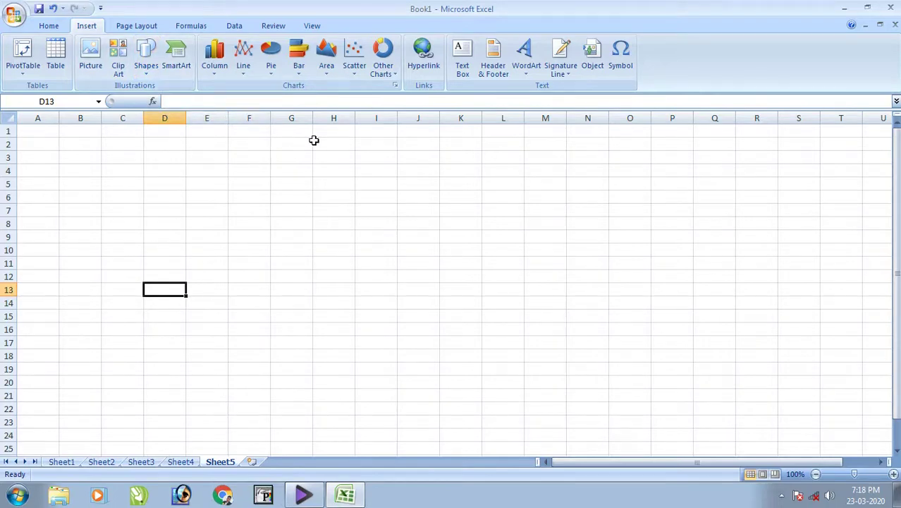
{"action": "left_click", "coordinate": [139, 26]}
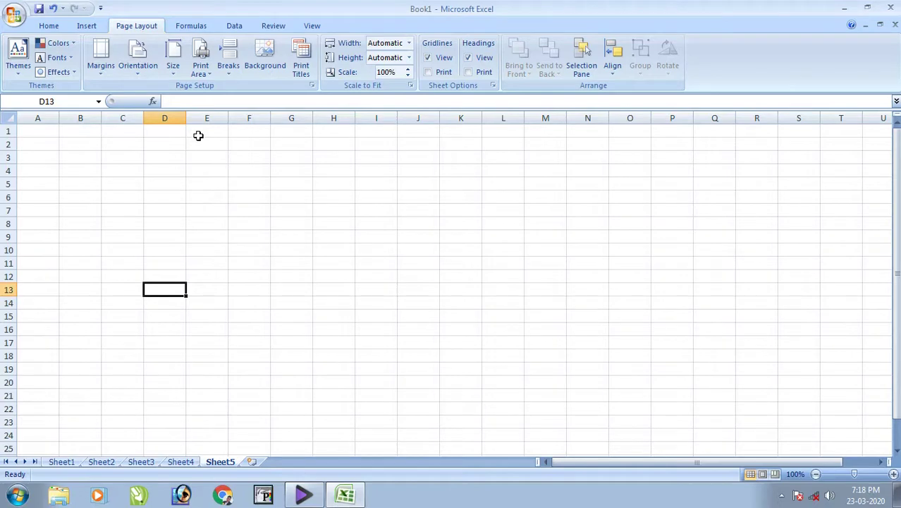
- Look through the Formulas, Data and Review tabs, ending on the View tab's options
{"action": "left_click", "coordinate": [200, 25]}
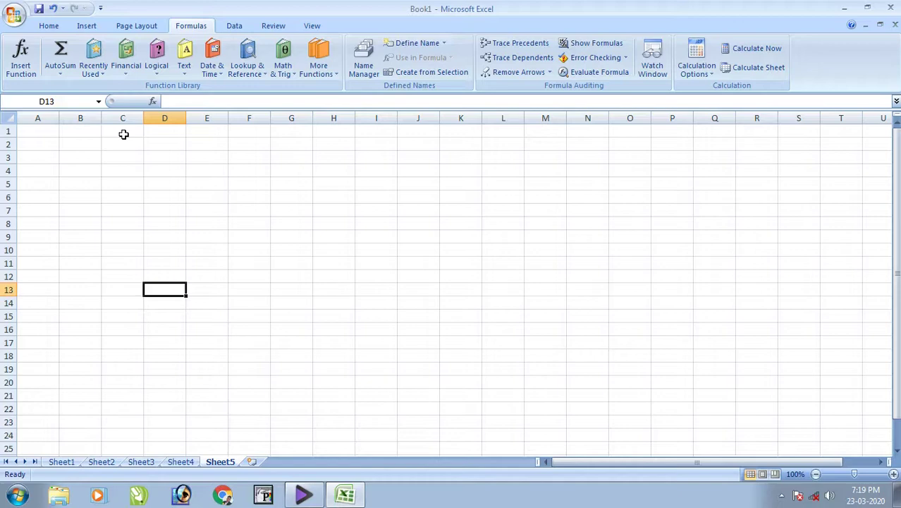
{"action": "left_click", "coordinate": [243, 30]}
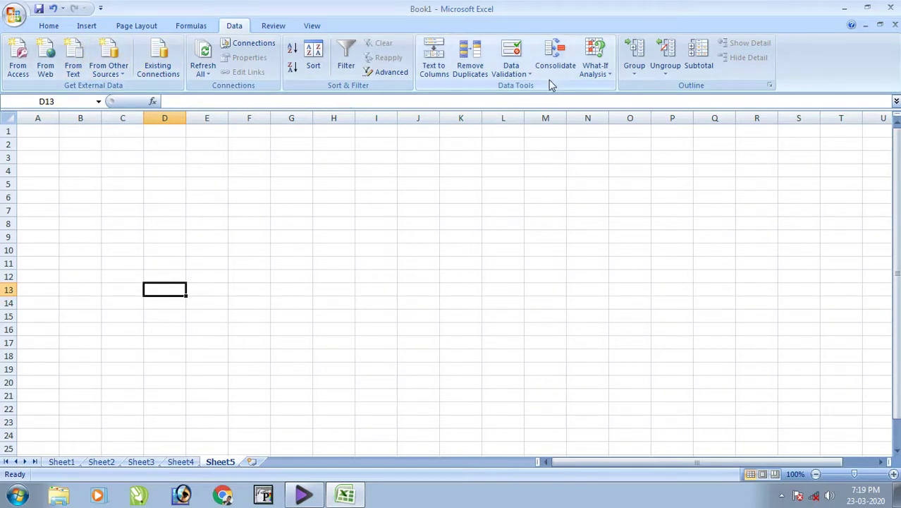
{"action": "left_click", "coordinate": [283, 26]}
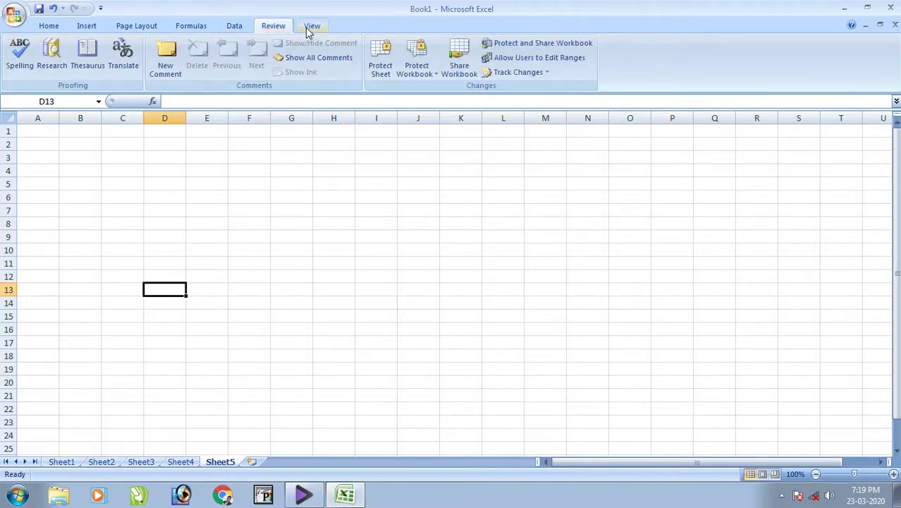
{"action": "left_click", "coordinate": [313, 29]}
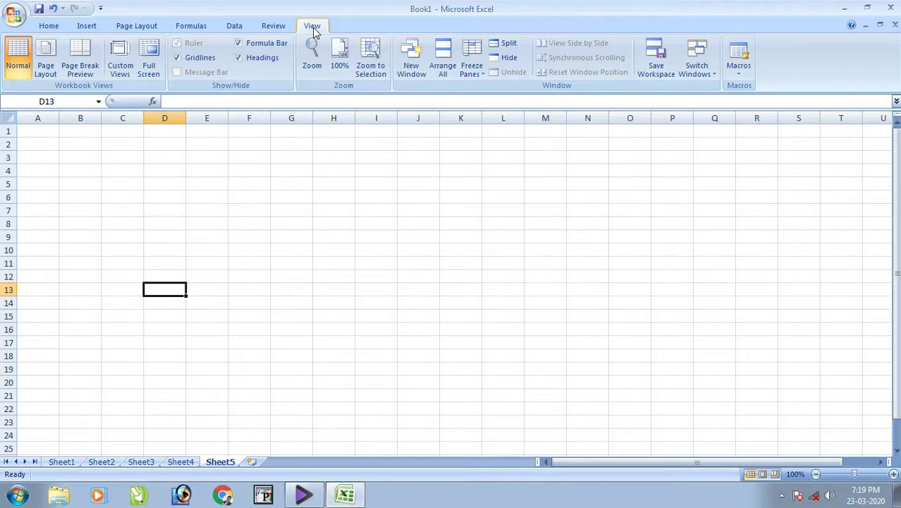
{"action": "left_click", "coordinate": [21, 23]}
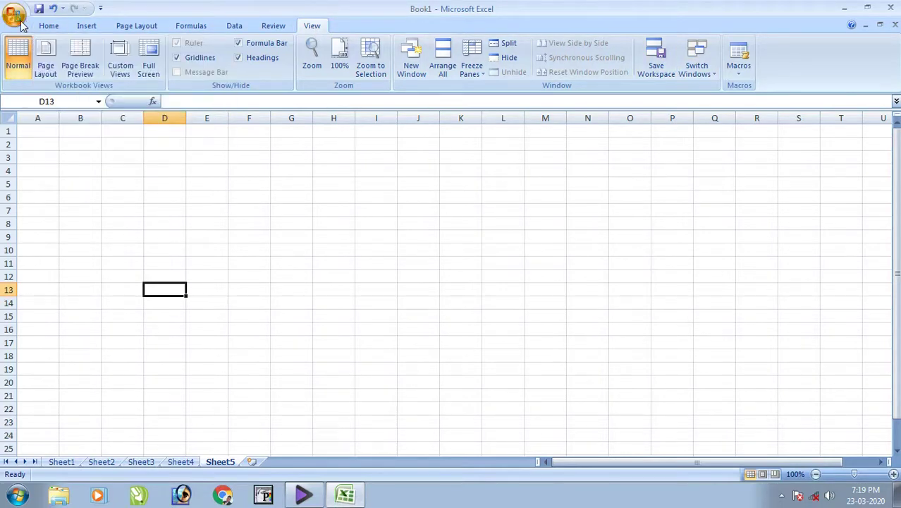